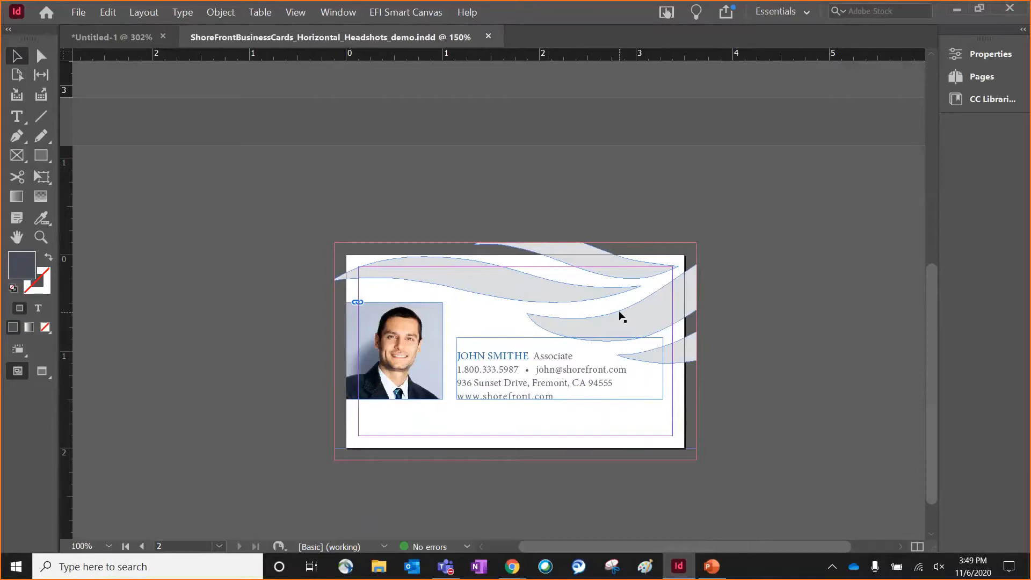
Step: Check whether the logo image on page 1 is set as a static or variable image
{"action": "scroll", "coordinate": [621, 317], "scroll_direction": "up", "scroll_amount": 10}
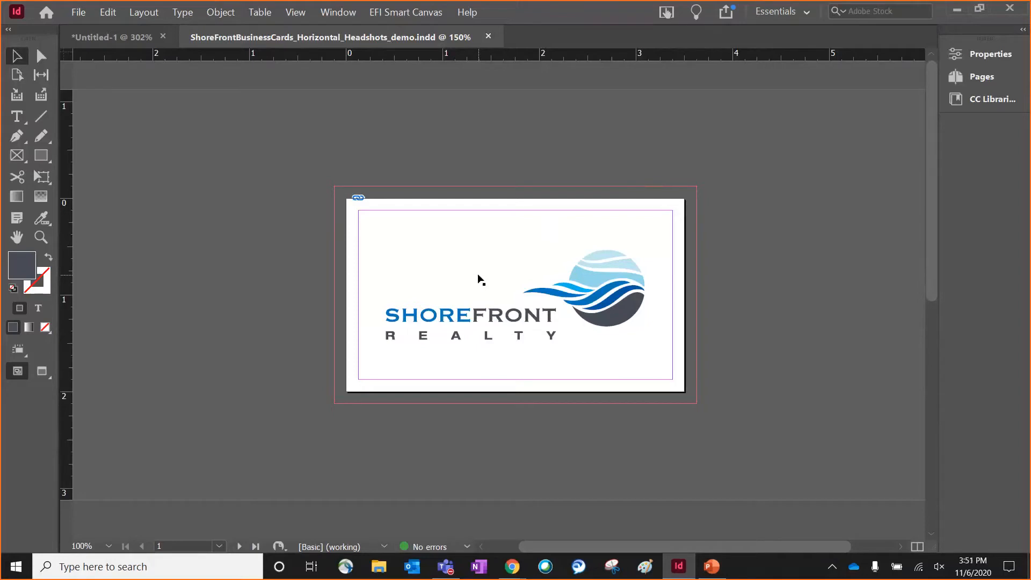
{"action": "left_click", "coordinate": [495, 264]}
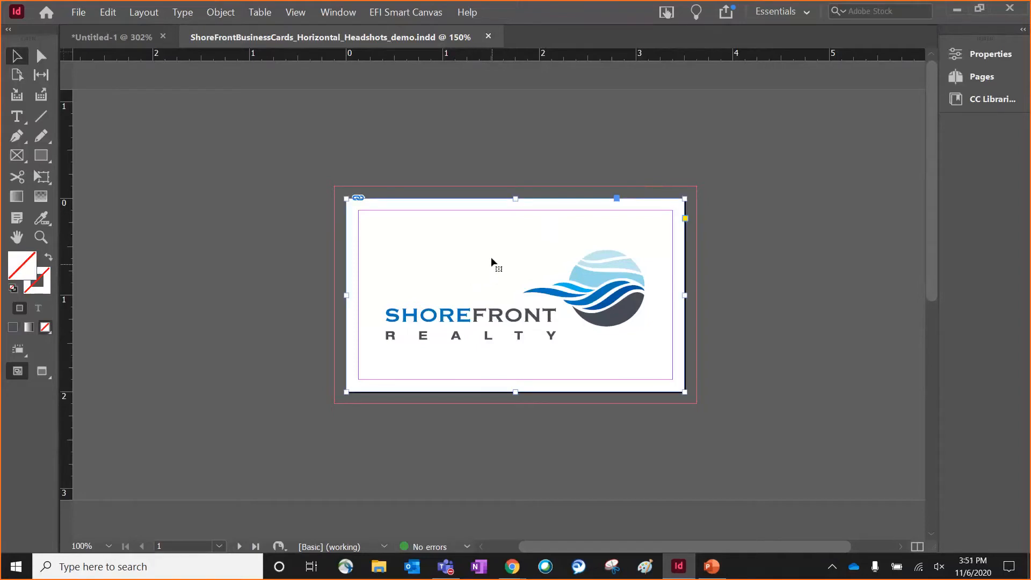
{"action": "right_click", "coordinate": [491, 253]}
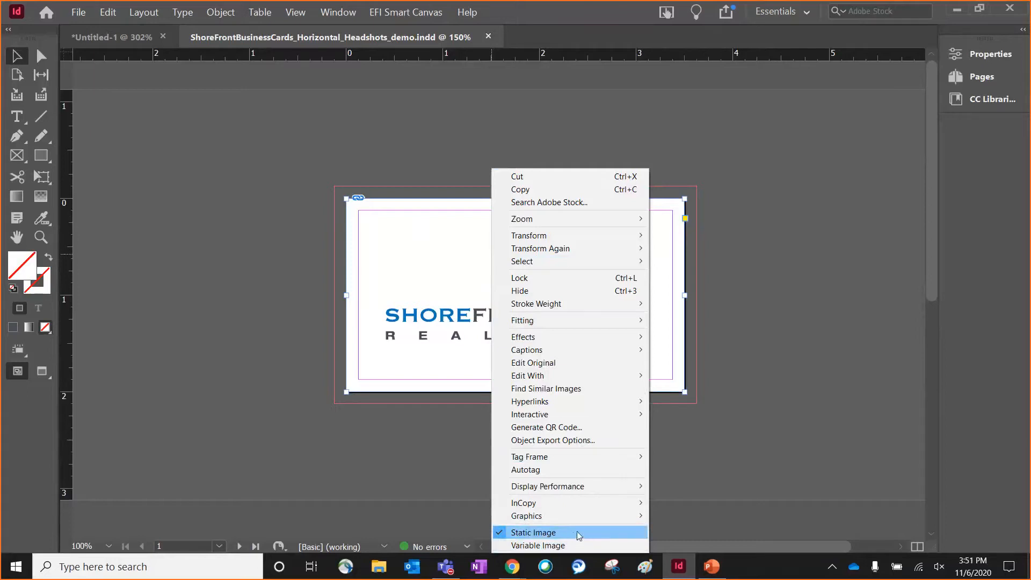
{"action": "left_click", "coordinate": [779, 407]}
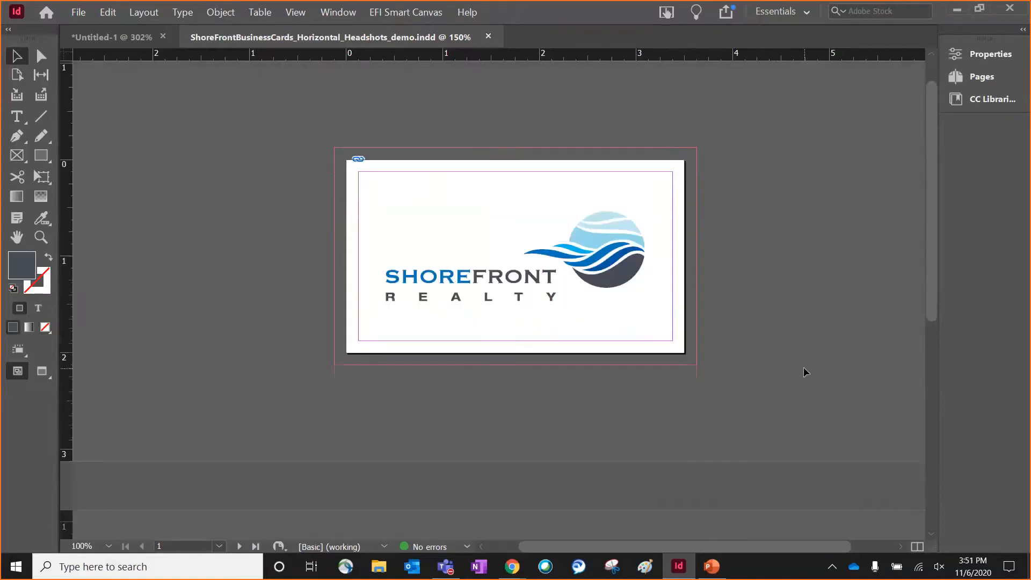
Step: Mark the headshot photo on page 2 of the business card as a Variable Image
{"action": "scroll", "coordinate": [803, 366], "scroll_direction": "down", "scroll_amount": 5}
{"action": "scroll", "coordinate": [798, 368], "scroll_direction": "down", "scroll_amount": 2}
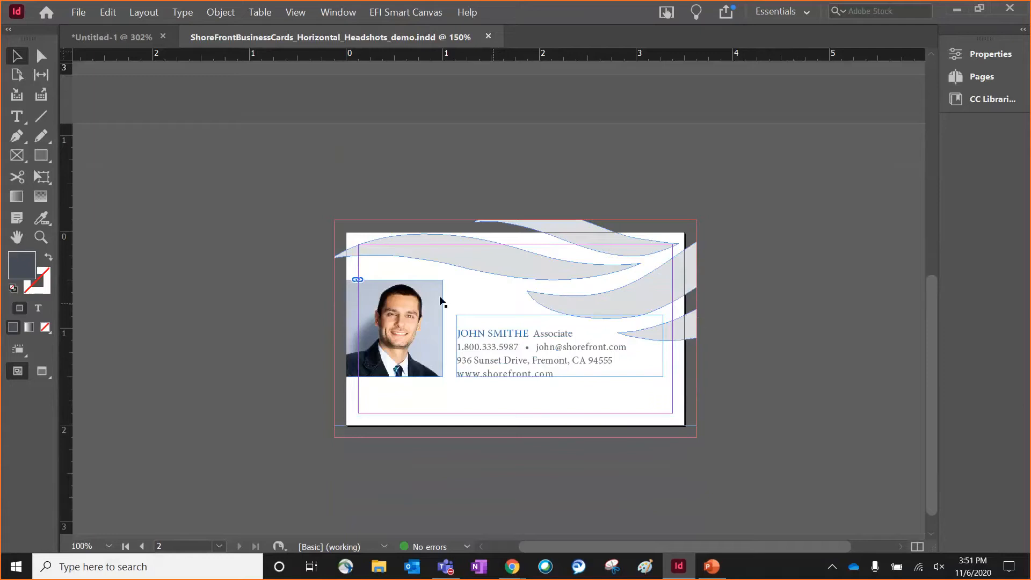
{"action": "left_click", "coordinate": [410, 308]}
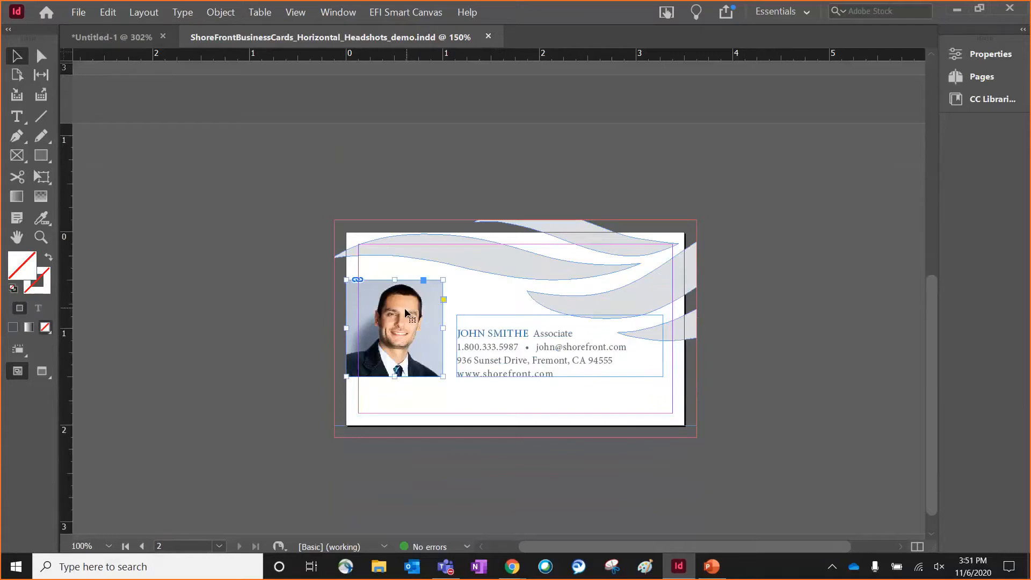
{"action": "right_click", "coordinate": [404, 311]}
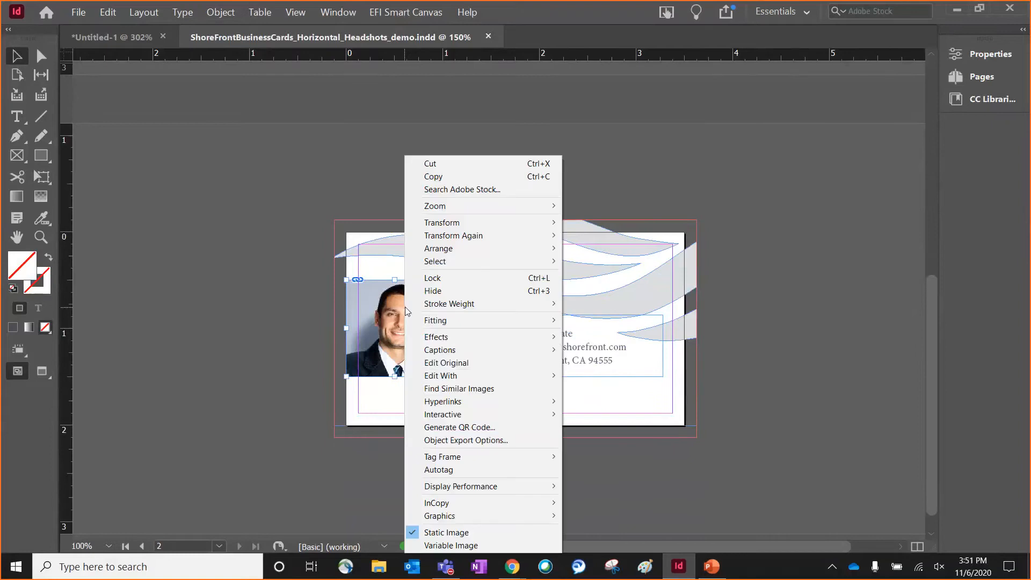
{"action": "left_click", "coordinate": [476, 546]}
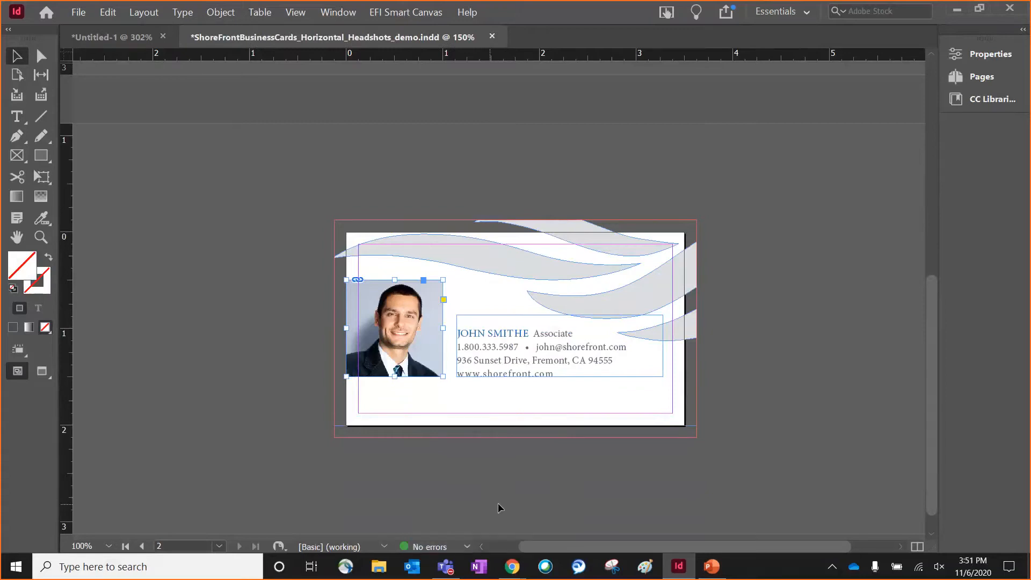
Step: Mark the contact details text frame on page 2 as Variable Text
{"action": "left_click", "coordinate": [569, 343]}
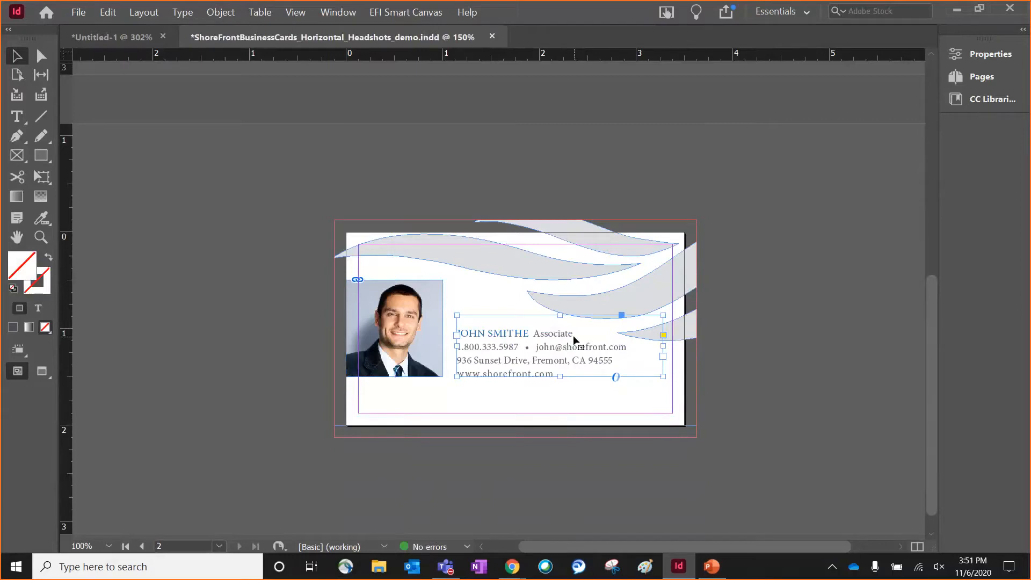
{"action": "right_click", "coordinate": [574, 338]}
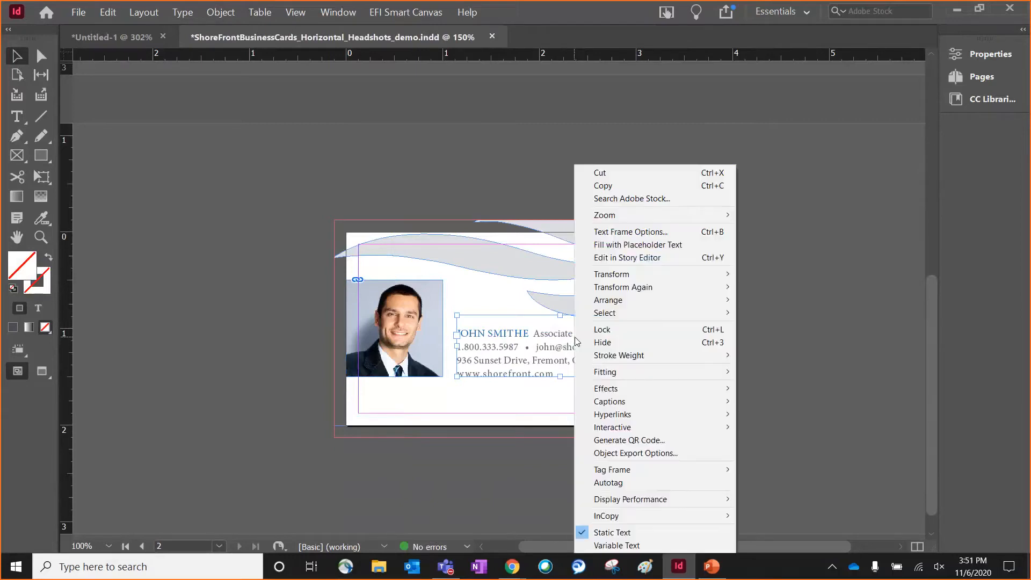
{"action": "left_click", "coordinate": [640, 546]}
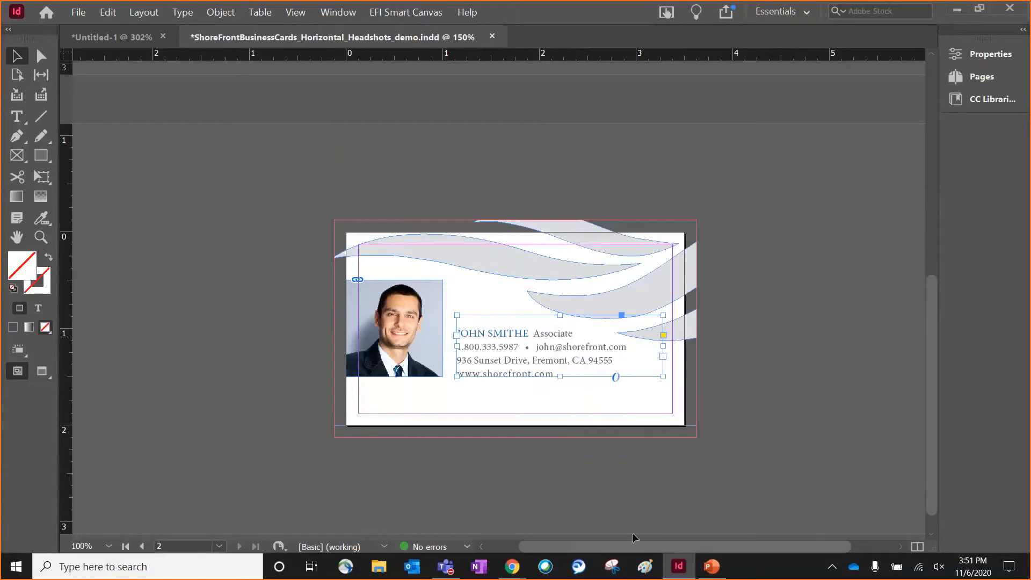
Step: Check whether the wave background artwork on page 2 is set as a static or variable image
{"action": "left_click", "coordinate": [649, 250]}
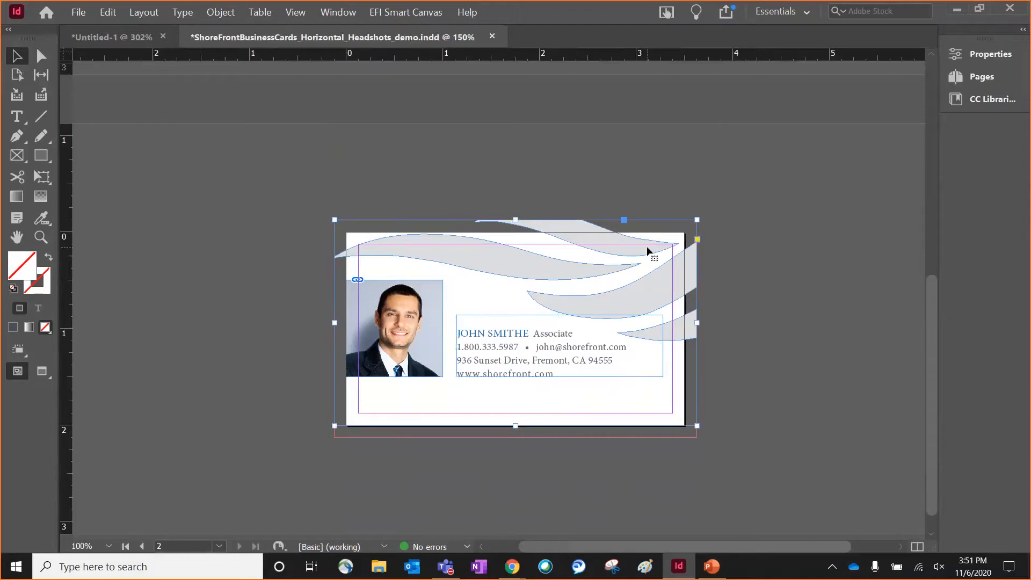
{"action": "right_click", "coordinate": [648, 249]}
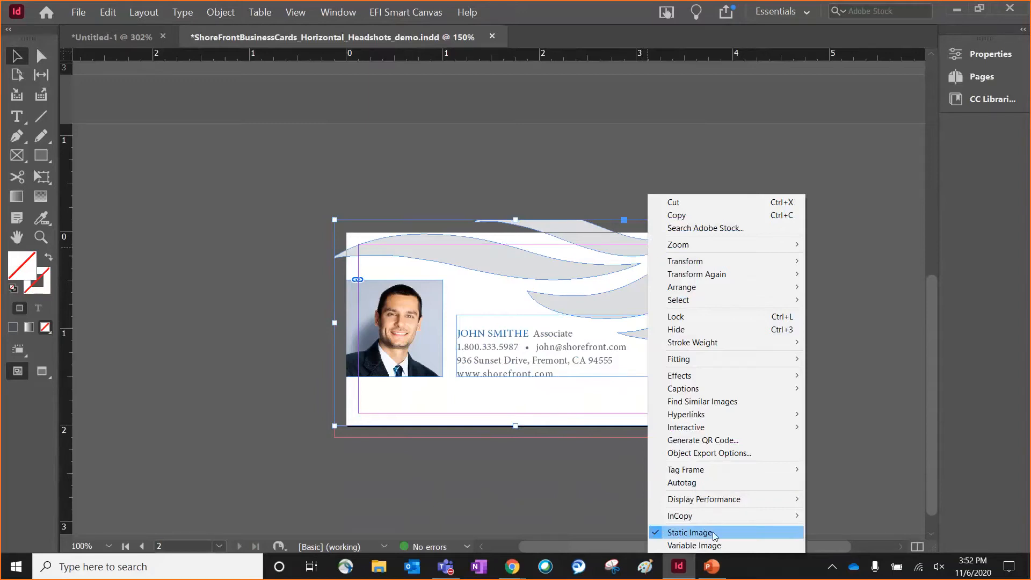
{"action": "left_click", "coordinate": [637, 505]}
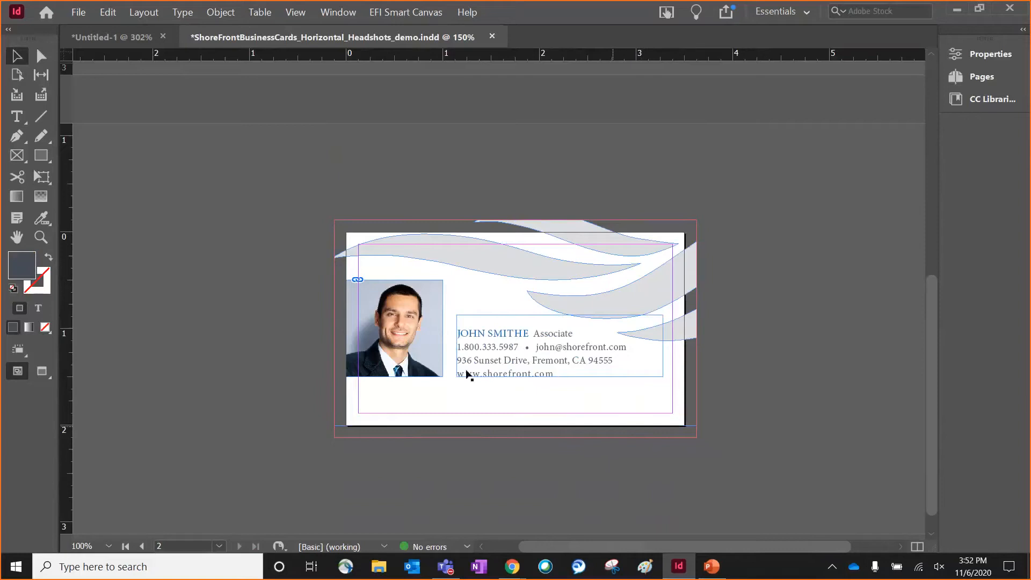
Step: Save the document and export it through EFI Smart Canvas to Downloads as the ZIP package demo_smartcanvasplugin
{"action": "left_click", "coordinate": [79, 12]}
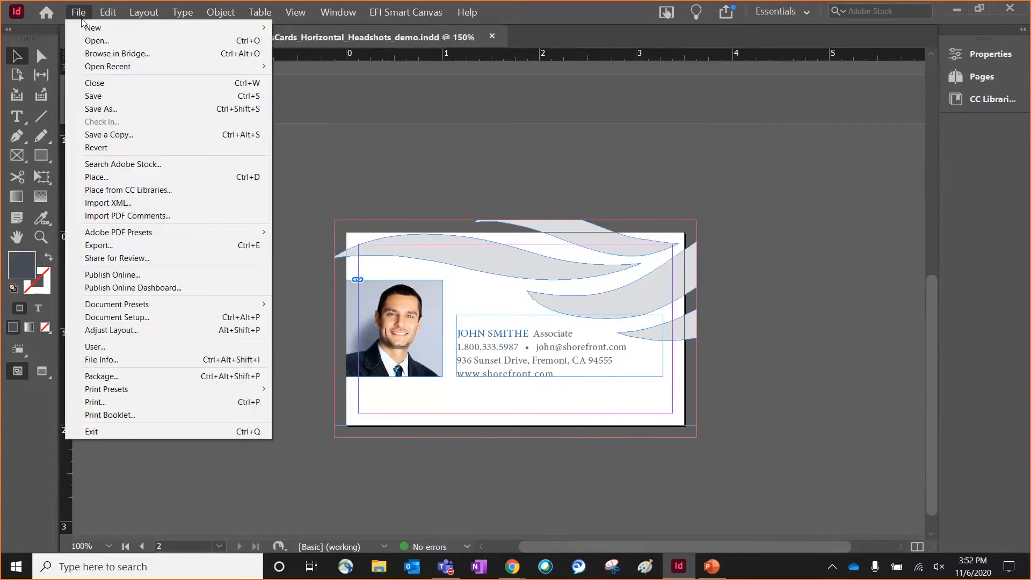
{"action": "left_click", "coordinate": [109, 97]}
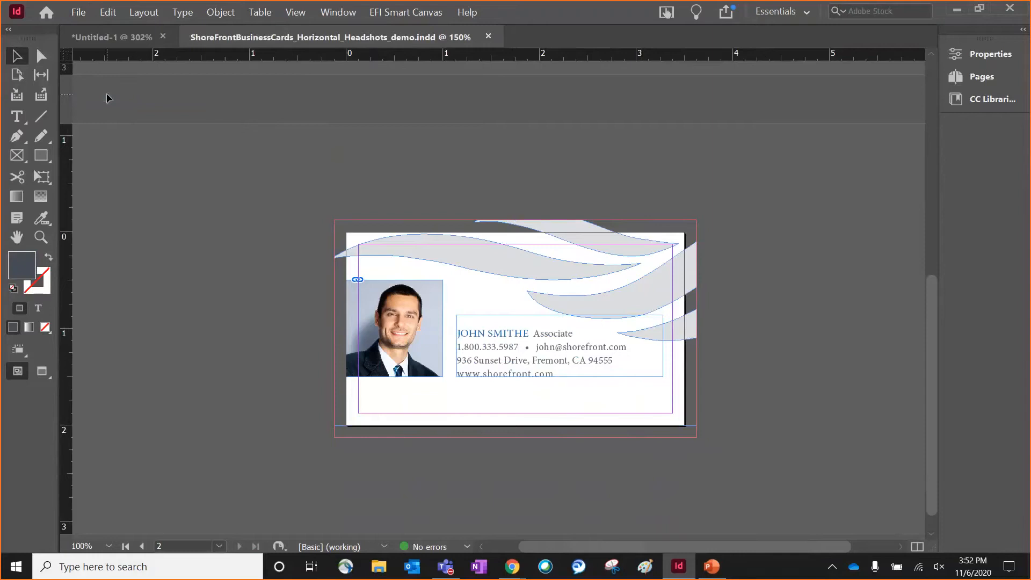
{"action": "left_click", "coordinate": [388, 13]}
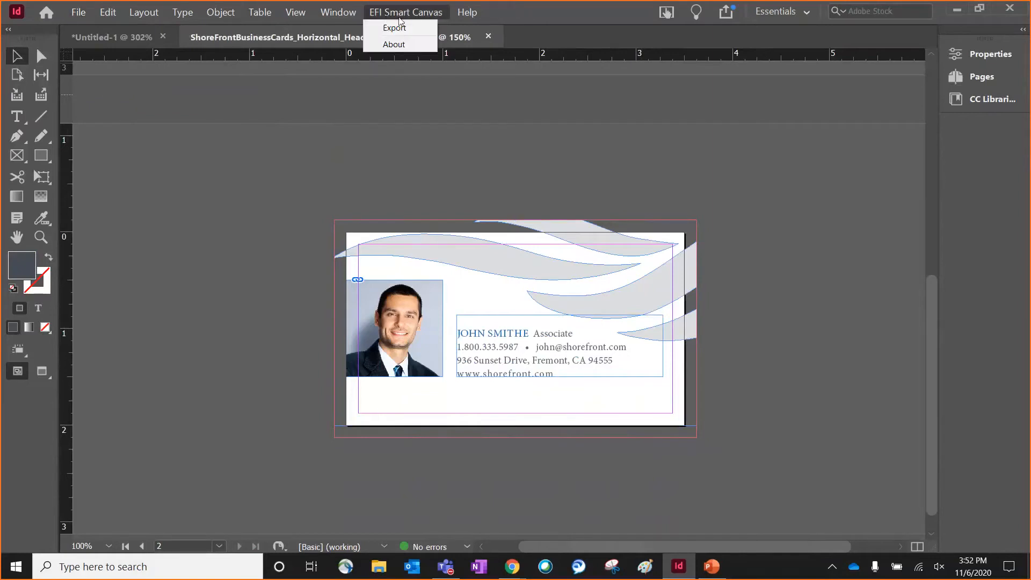
{"action": "left_click", "coordinate": [404, 28]}
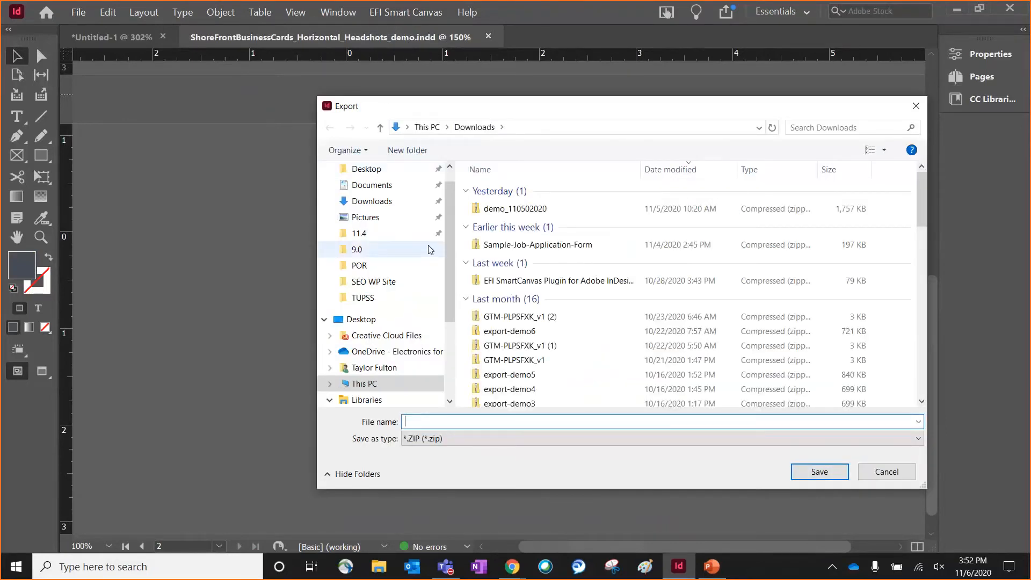
{"action": "left_click", "coordinate": [391, 202]}
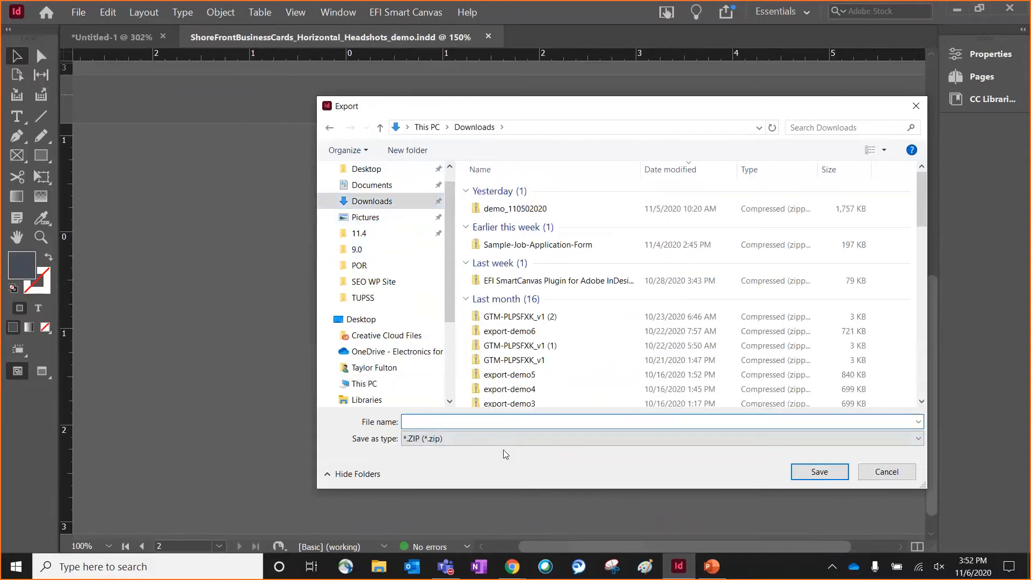
{"action": "type", "text": "demo_sma"}
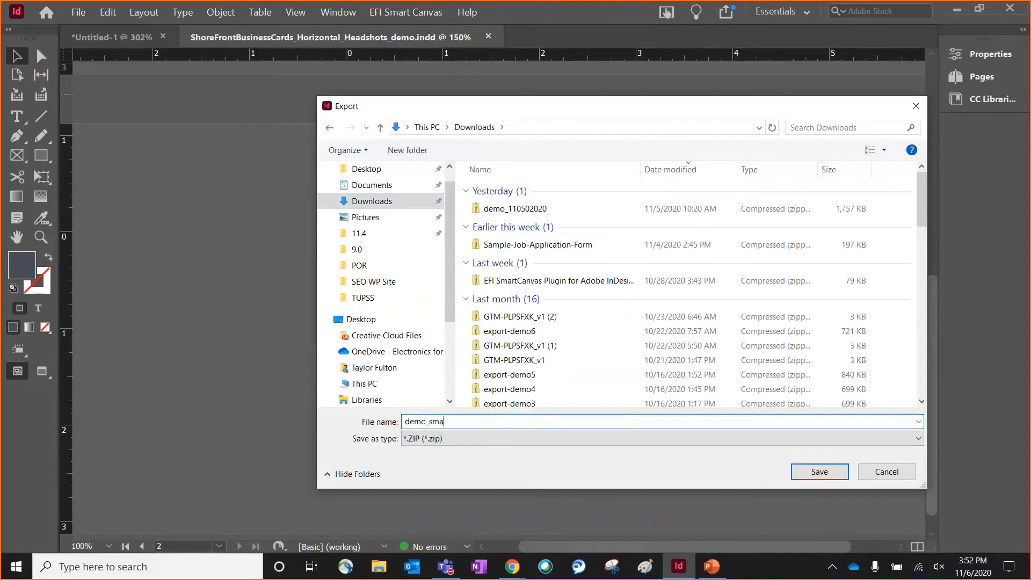
{"action": "type", "text": "rtcanvasplugin"}
{"action": "left_click", "coordinate": [818, 471]}
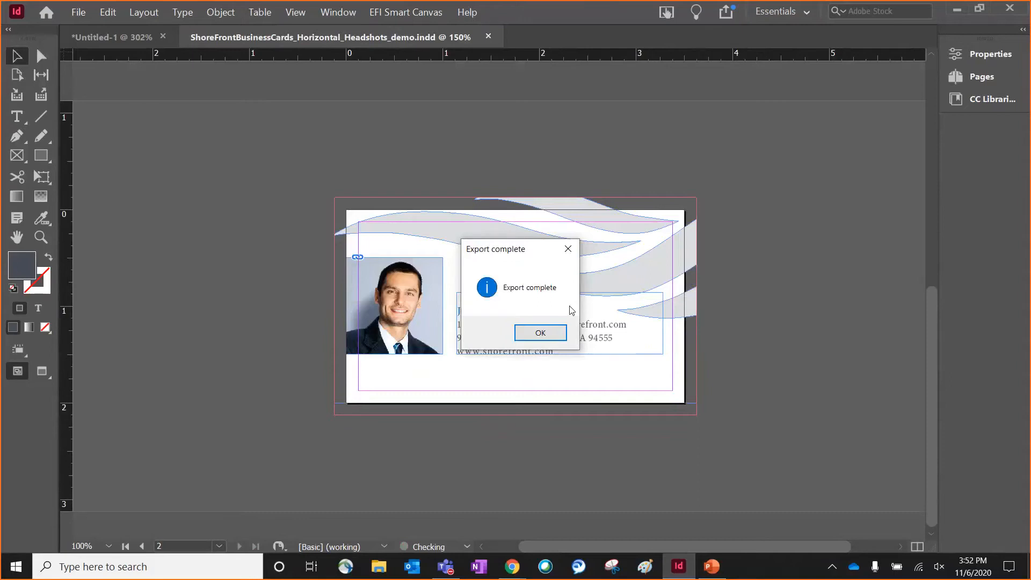
{"action": "left_click", "coordinate": [552, 334]}
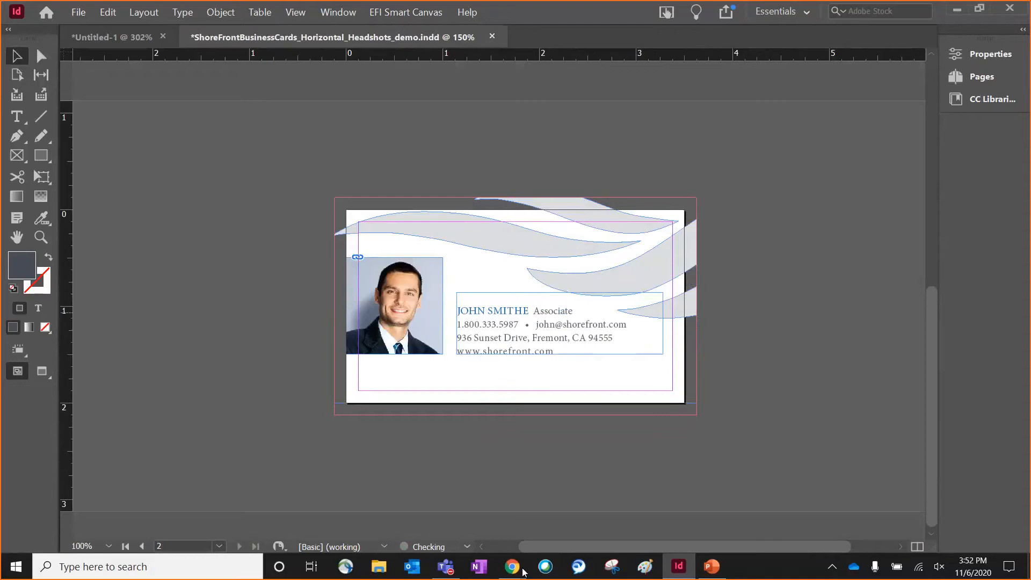
Step: Switch to the print storefront's administration home in Chrome and open the SmartCanvas template management page
{"action": "mouse_move", "coordinate": [513, 571]}
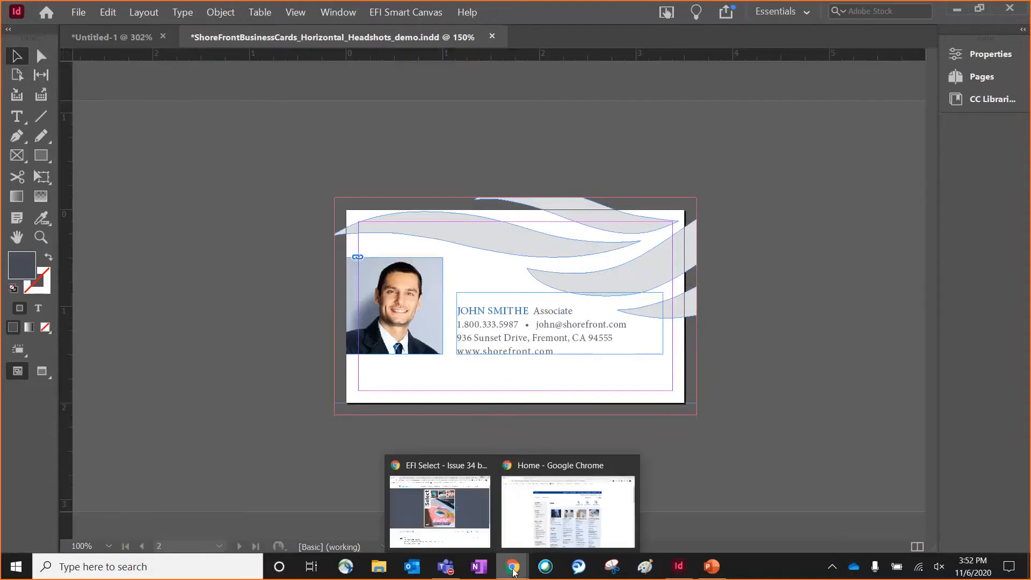
{"action": "left_click", "coordinate": [540, 541]}
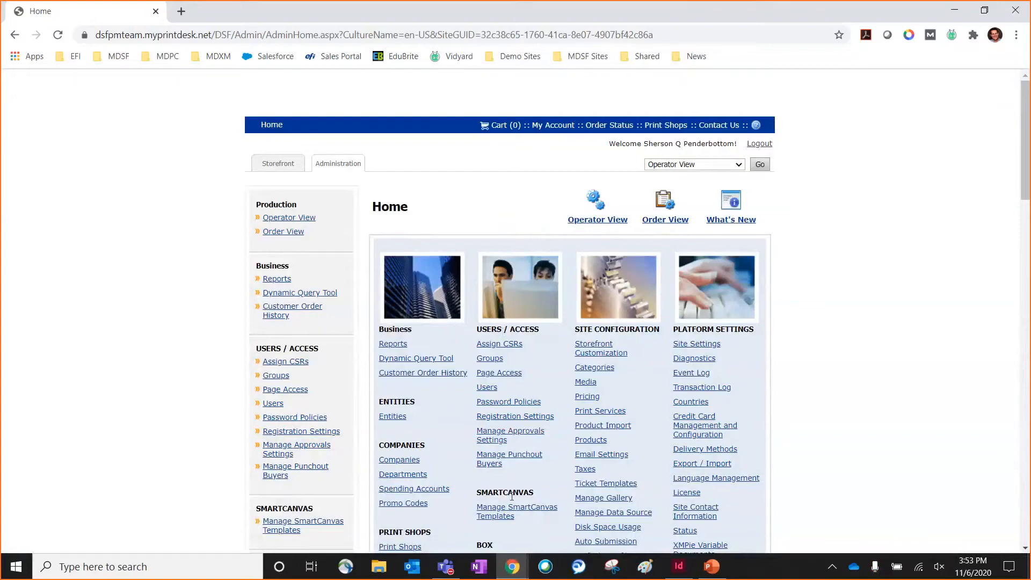
{"action": "left_click", "coordinate": [507, 517]}
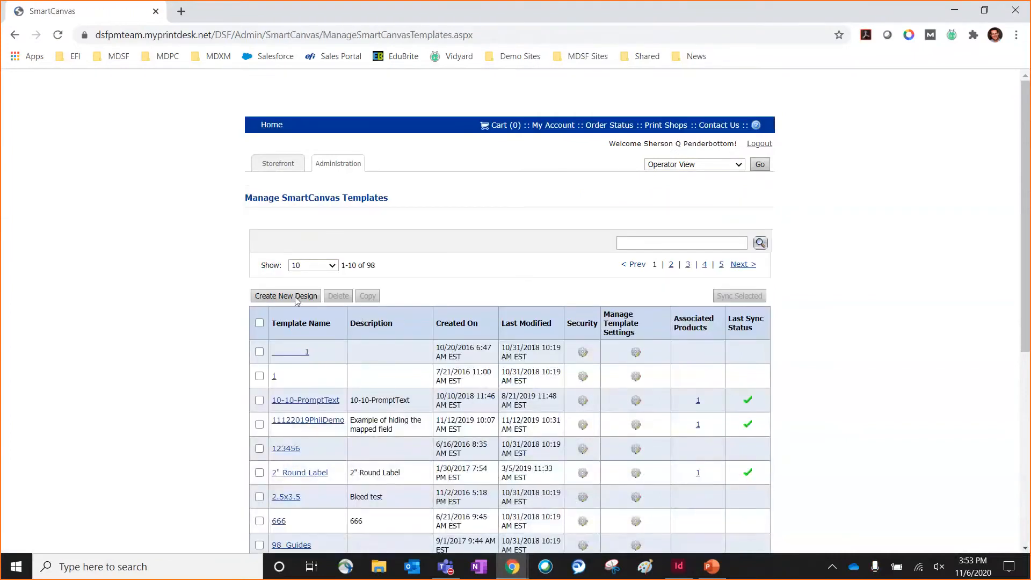
Step: Create a new SmartCanvas template named Demo_SmartCanvasPlugin with the description DemoTest
{"action": "left_click", "coordinate": [296, 298]}
{"action": "left_click", "coordinate": [520, 215]}
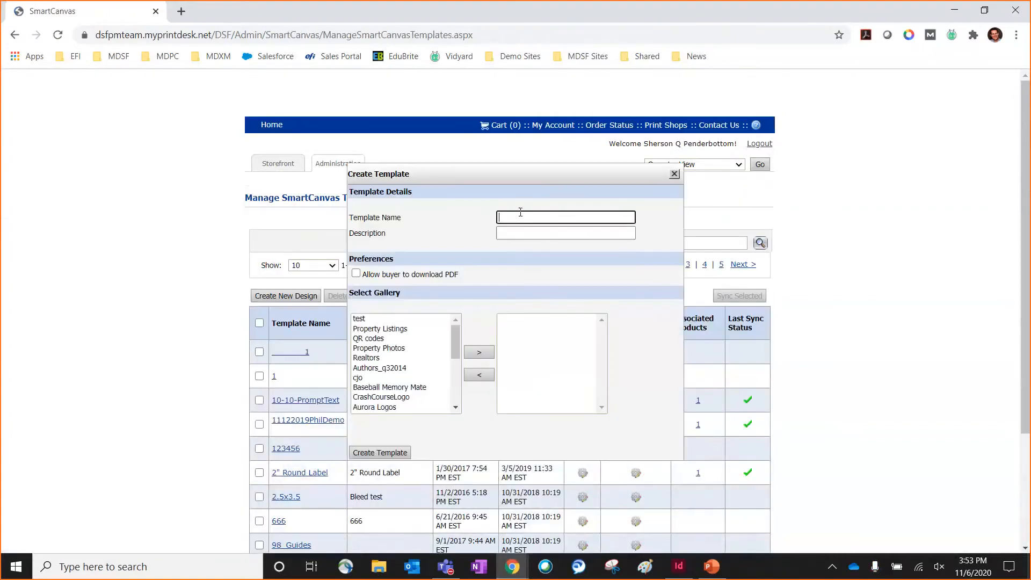
{"action": "type", "text": "Demo_Smartanv"}
{"action": "key", "text": "BackSpace"}
{"action": "key", "text": "BackSpace"}
{"action": "key", "text": "BackSpace"}
{"action": "type", "text": "CanvasPlugin"}
{"action": "key", "text": "Tab"}
{"action": "type", "text": "Demo Te"}
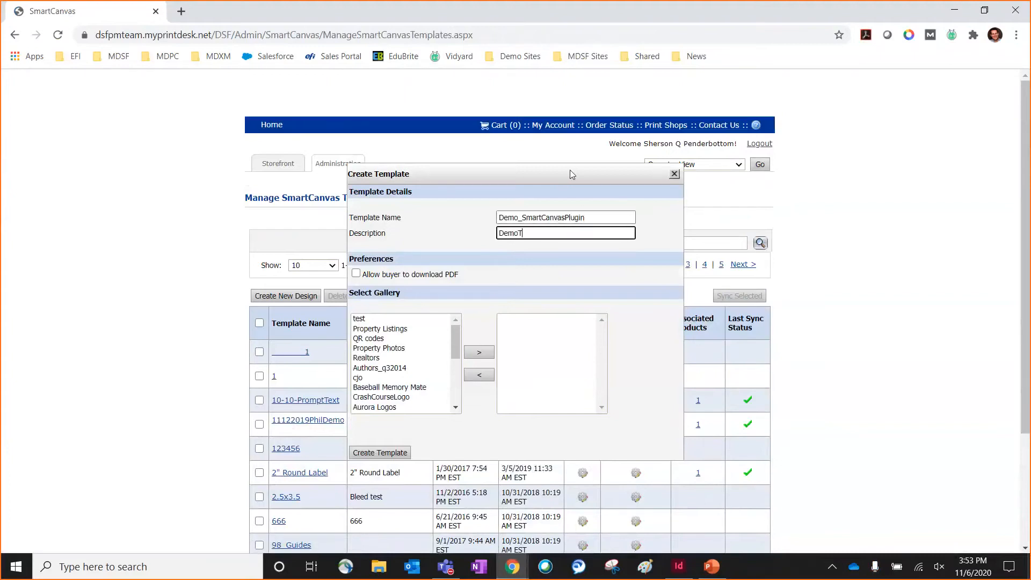
{"action": "type", "text": "st"}
{"action": "left_click", "coordinate": [390, 454]}
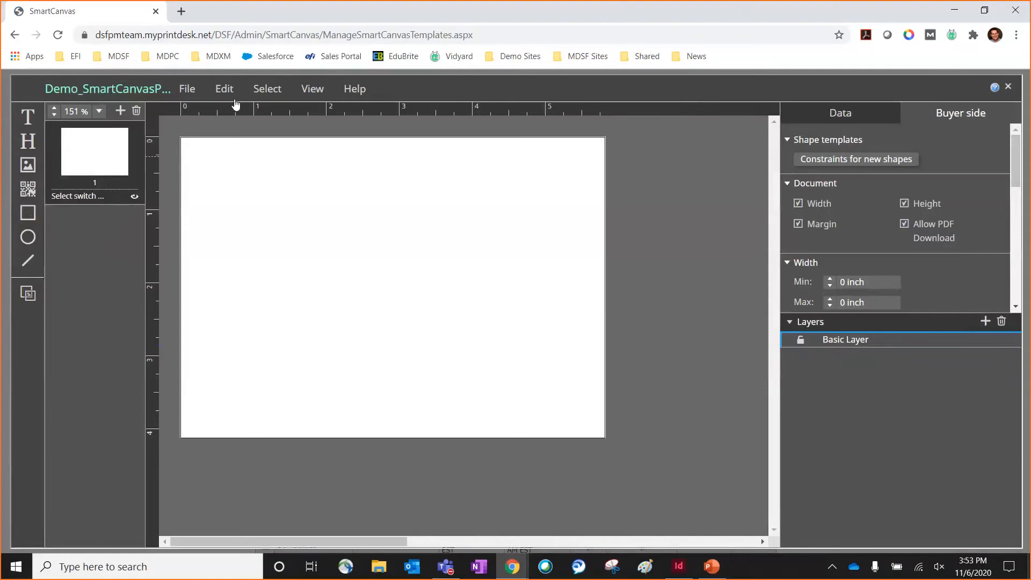
Step: Import the EFI InDesign package demo_smartcanvasplugin from the Downloads folder into the blank template
{"action": "left_click", "coordinate": [195, 94]}
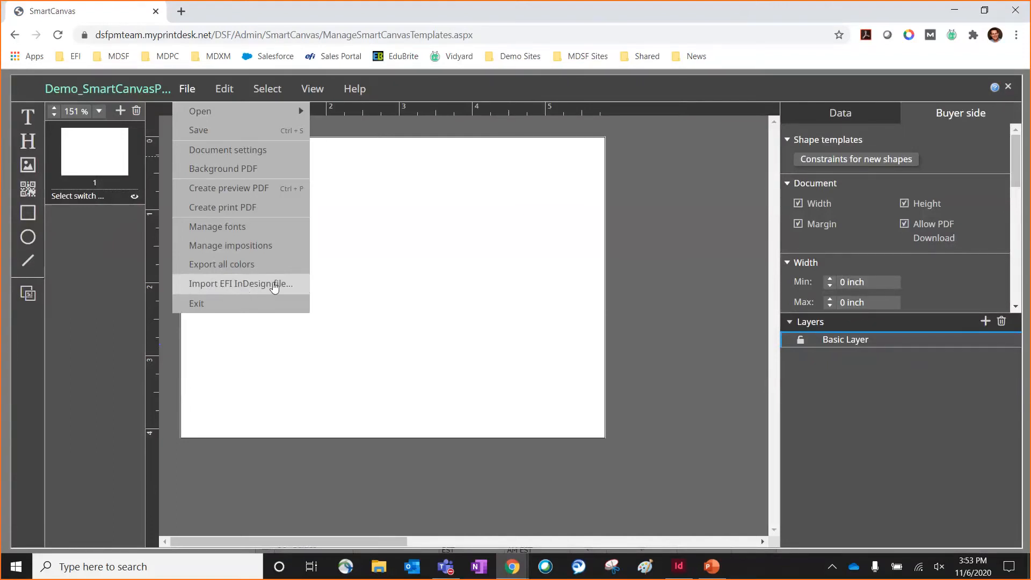
{"action": "left_click", "coordinate": [264, 285]}
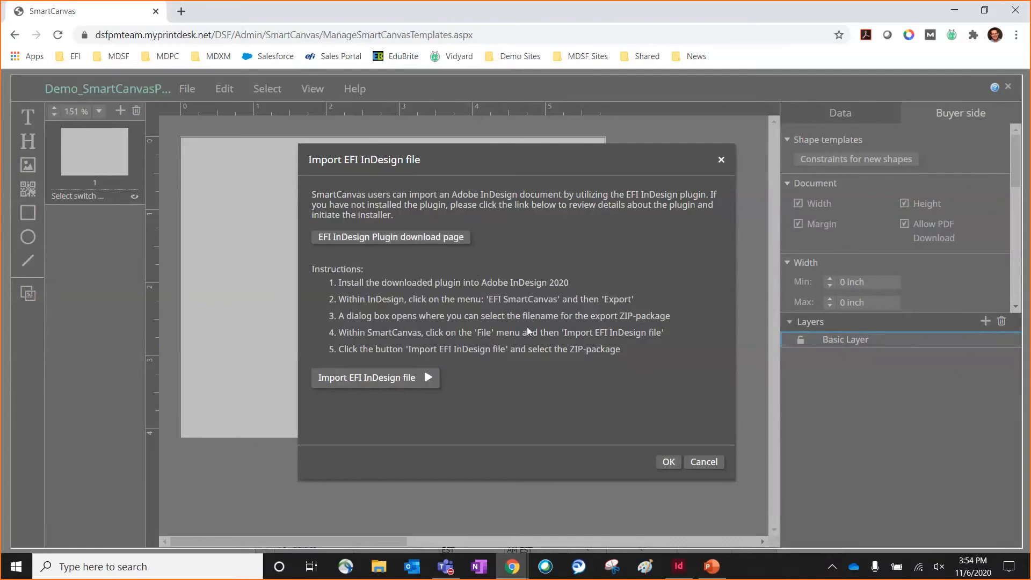
{"action": "left_click", "coordinate": [401, 382]}
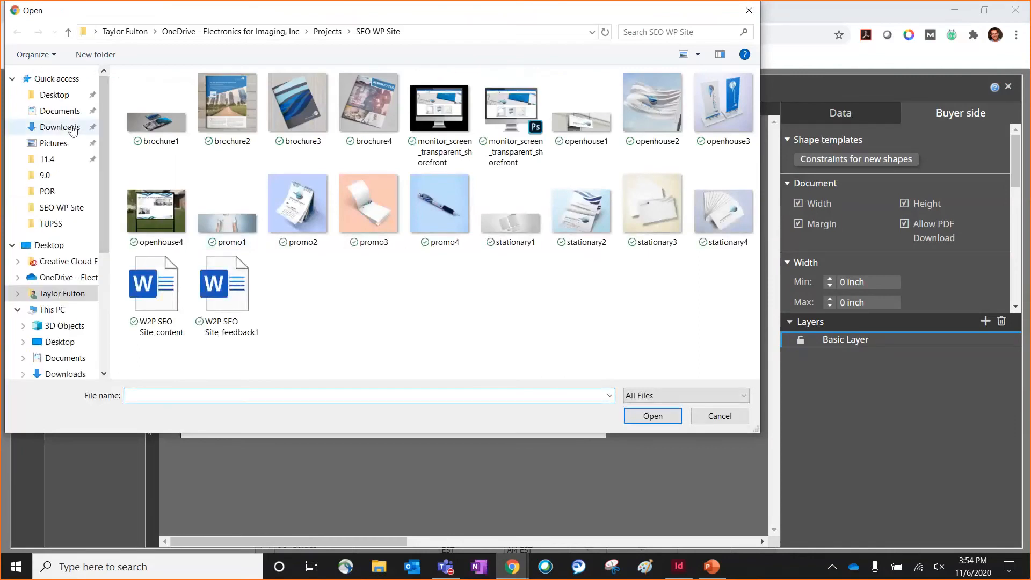
{"action": "left_click", "coordinate": [60, 127]}
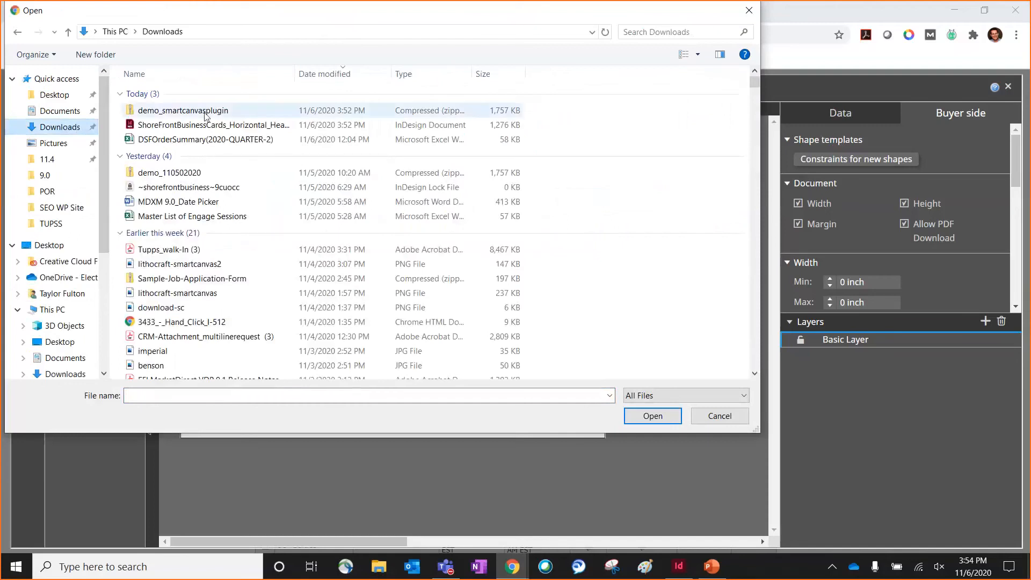
{"action": "left_click", "coordinate": [205, 113]}
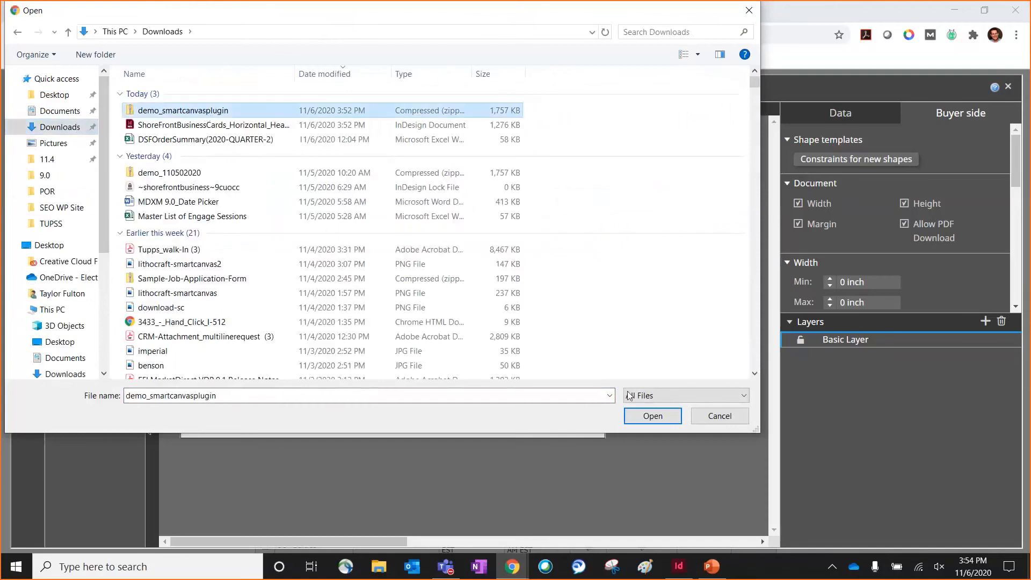
{"action": "left_click", "coordinate": [652, 418]}
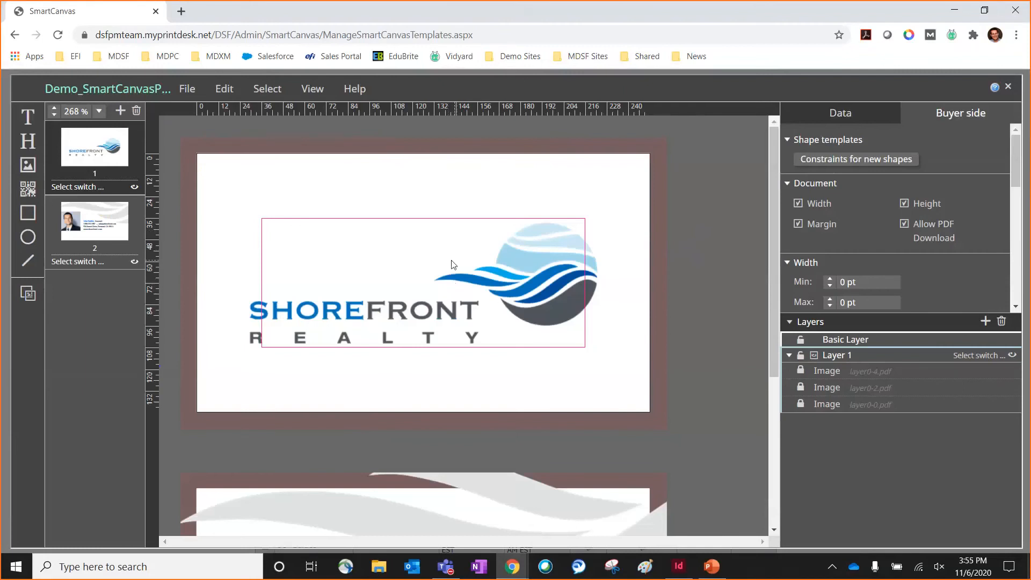
Step: Unlock the logo image layer0-4.pdf on page 1, shrink and reposition it within the card, and unlock layer0-0.pdf
{"action": "left_click", "coordinate": [803, 371]}
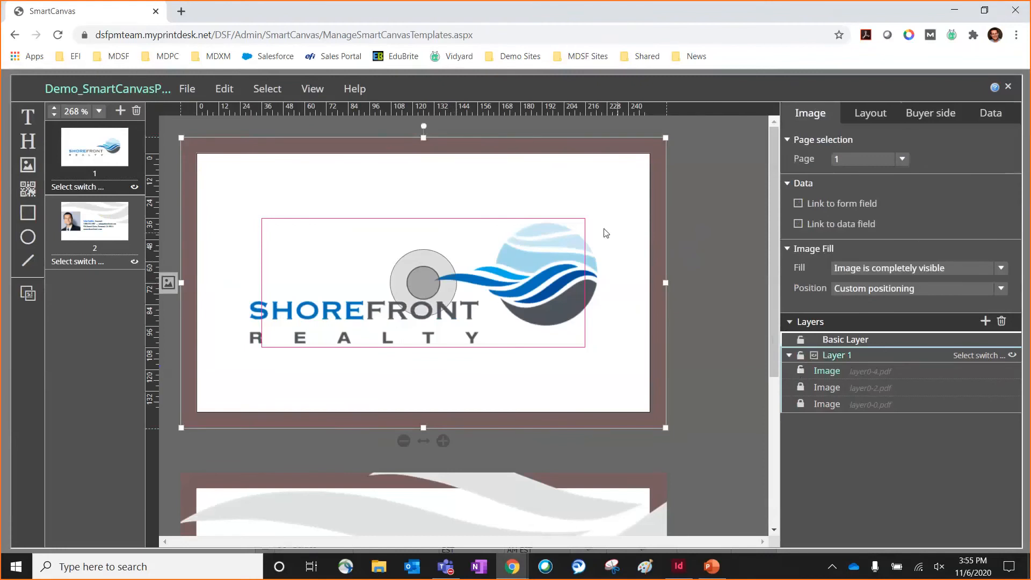
{"action": "left_click_drag", "start_coordinate": [520, 201], "coordinate": [545, 202]}
{"action": "left_click_drag", "start_coordinate": [181, 428], "coordinate": [217, 413]}
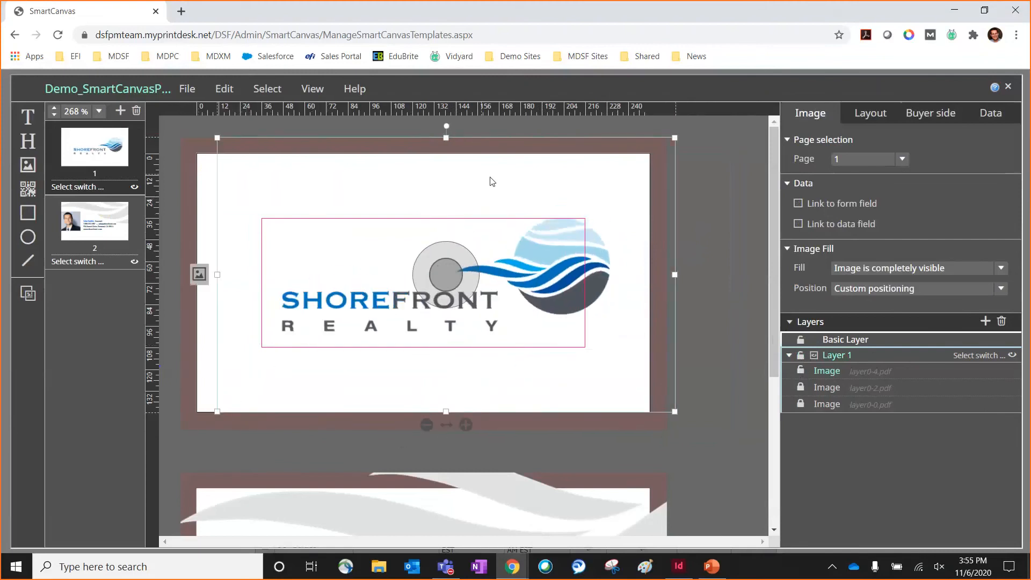
{"action": "left_click_drag", "start_coordinate": [507, 187], "coordinate": [490, 187]}
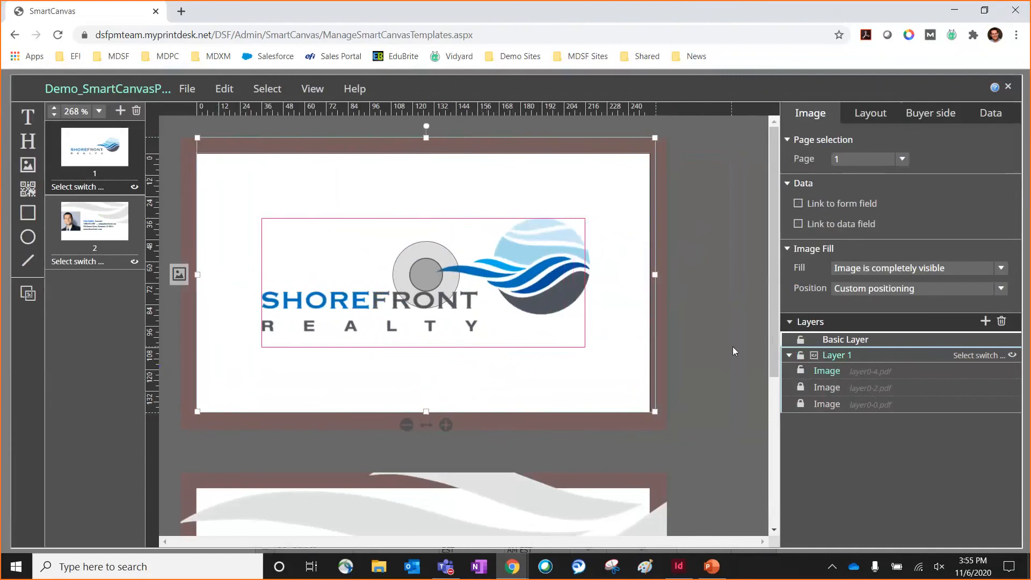
{"action": "scroll", "coordinate": [734, 346], "scroll_direction": "down", "scroll_amount": 5}
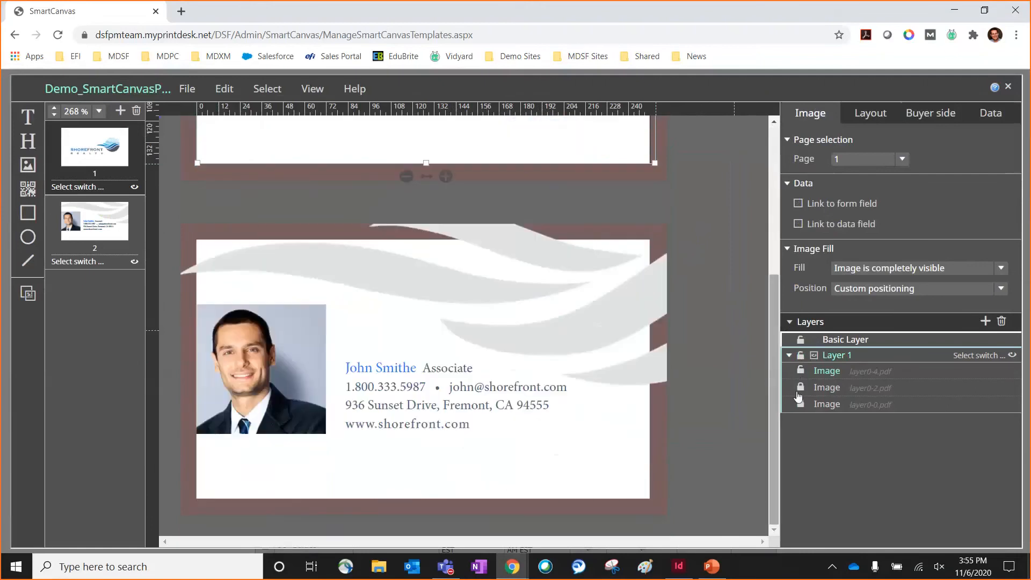
{"action": "left_click", "coordinate": [800, 404]}
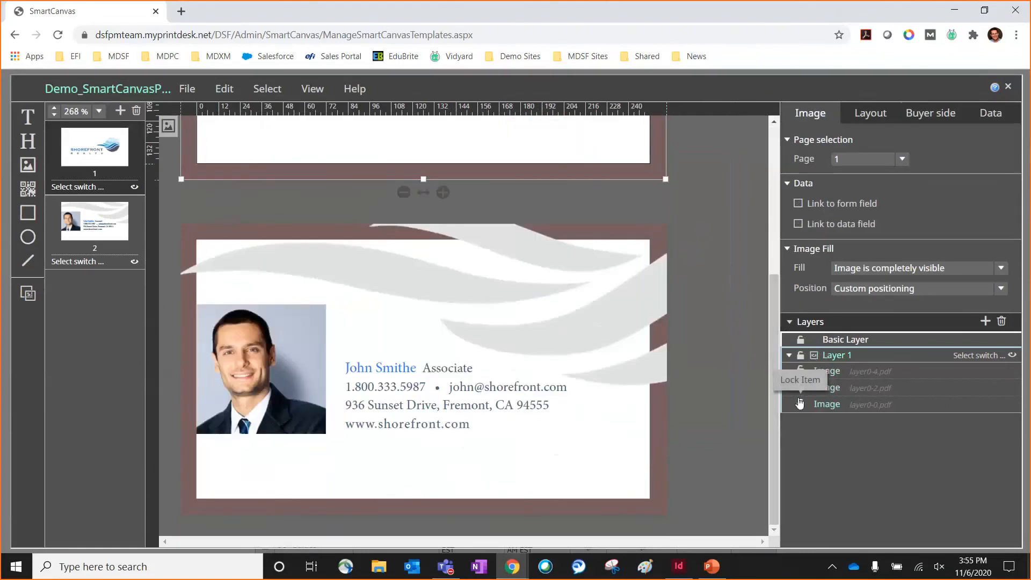
Step: Select the portrait photo on page 2 and review its layout settings, including size, paddings, background, border and opacity
{"action": "left_click", "coordinate": [278, 326]}
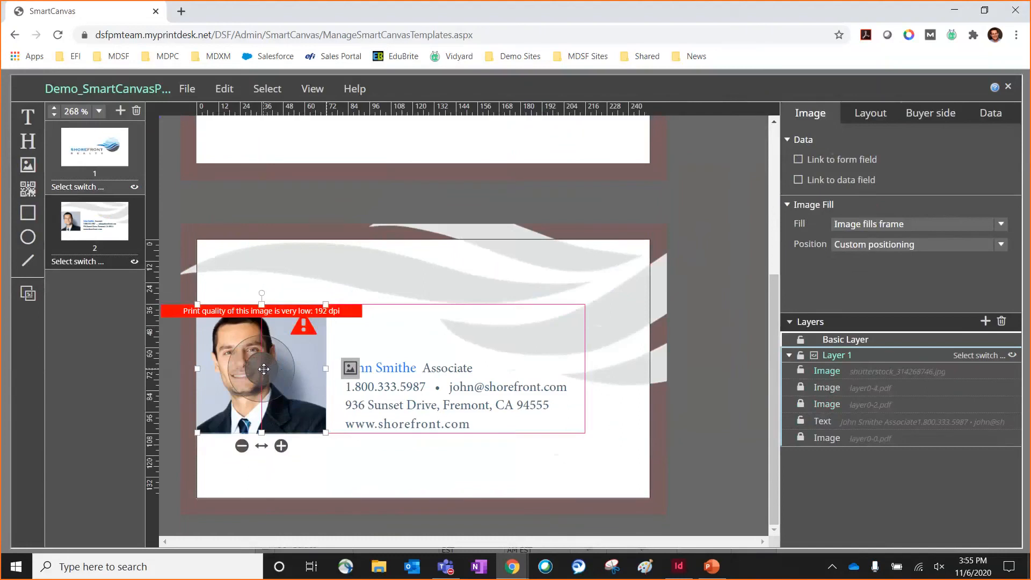
{"action": "left_click", "coordinate": [882, 117]}
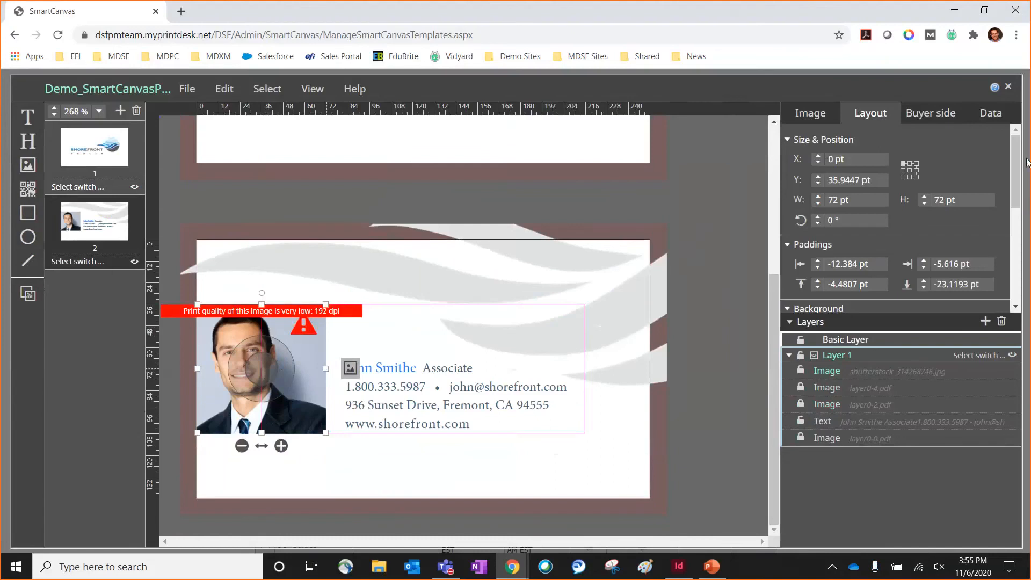
{"action": "left_click_drag", "start_coordinate": [1016, 164], "coordinate": [998, 228]}
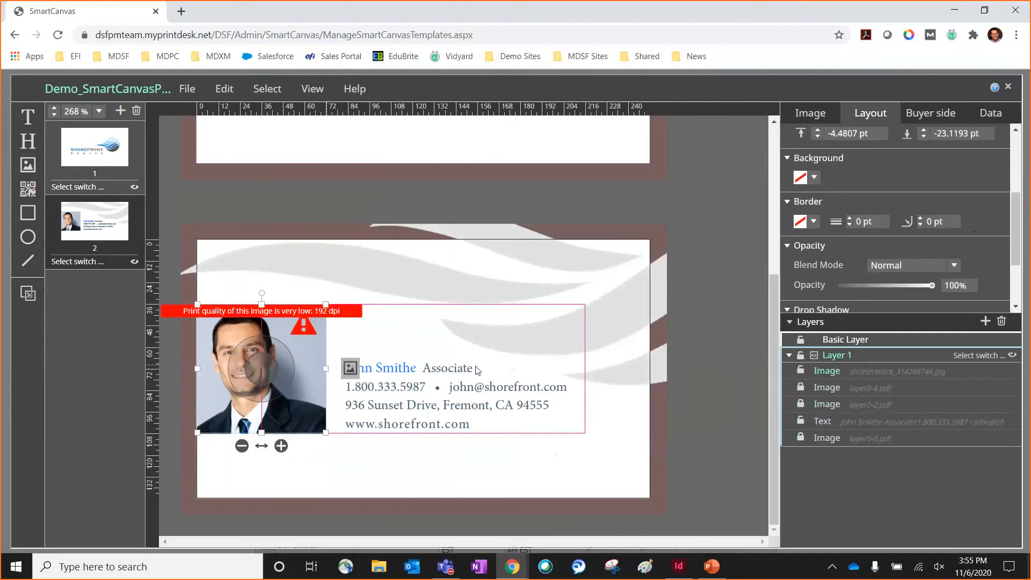
Step: Edit the contact text block on page 2 so the job title reads Associate Realtor
{"action": "left_click", "coordinate": [461, 376]}
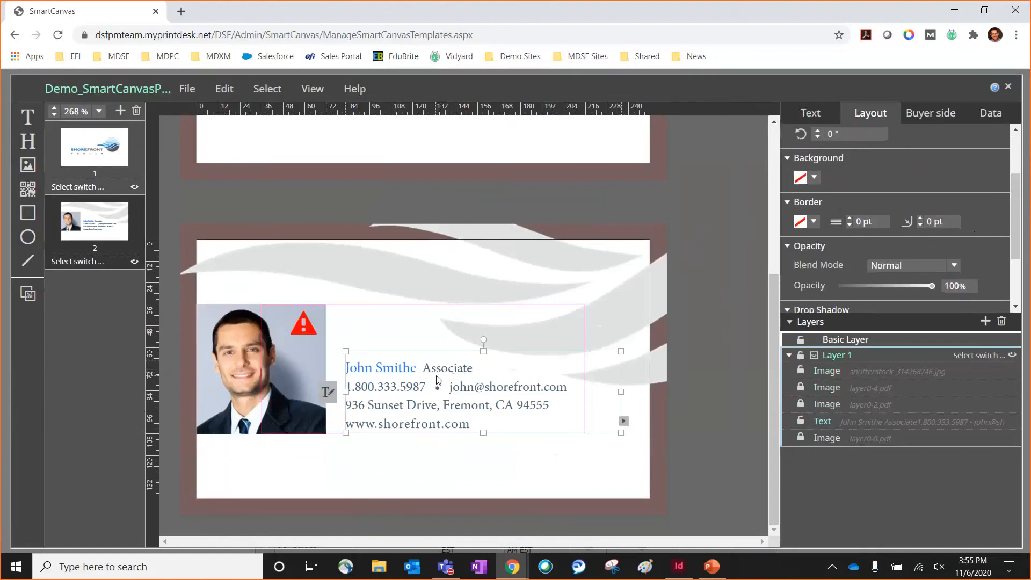
{"action": "left_click", "coordinate": [327, 393]}
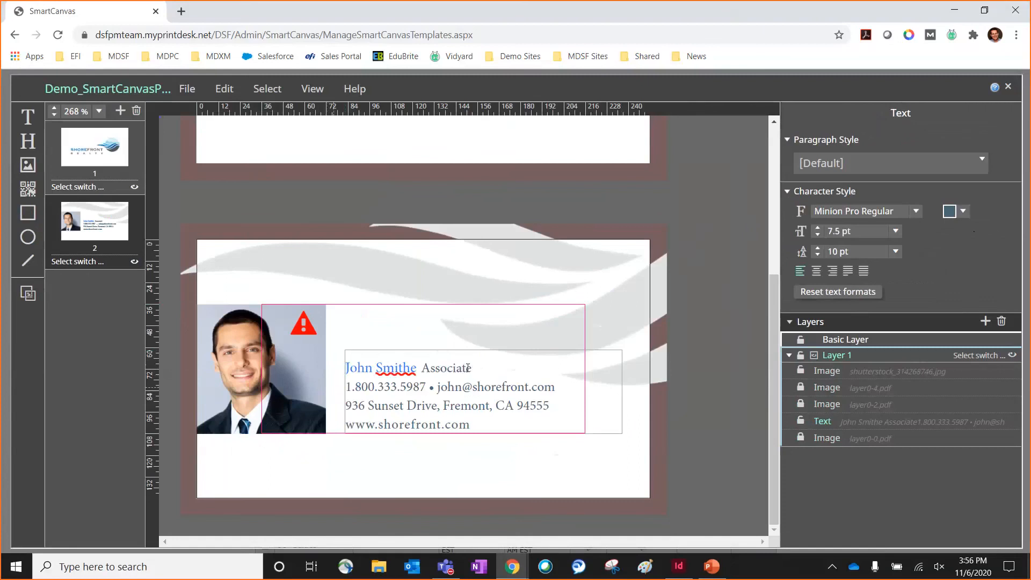
{"action": "type", "text": "Realtory"}
{"action": "key", "text": "BackSpace"}
Step: Set the entire contact text on page 2 to Arial and move the text block up, vertically centered beside the photo
{"action": "key", "text": "ctrl+a"}
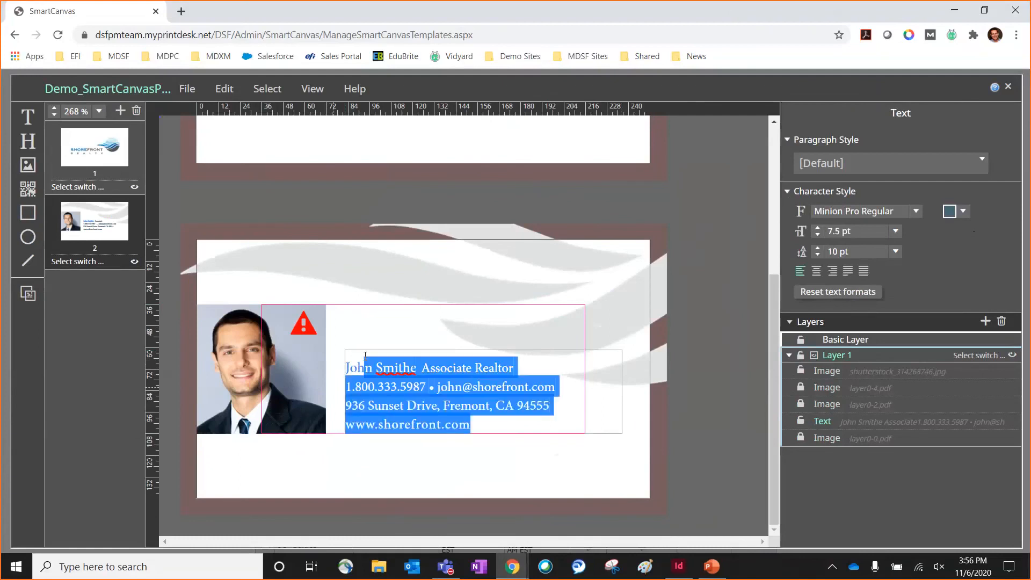
{"action": "left_click", "coordinate": [916, 210]}
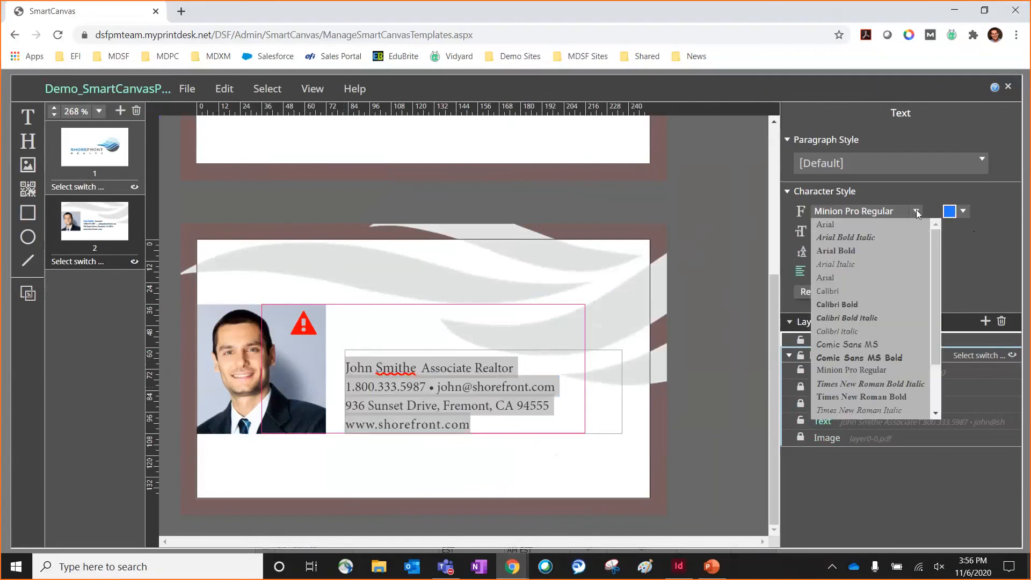
{"action": "left_click", "coordinate": [856, 276]}
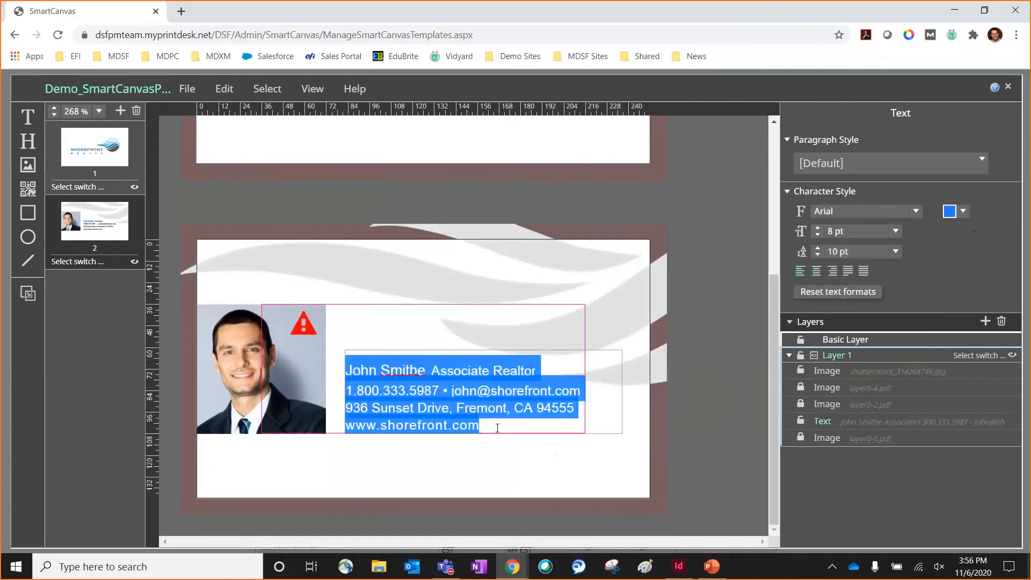
{"action": "left_click", "coordinate": [572, 328]}
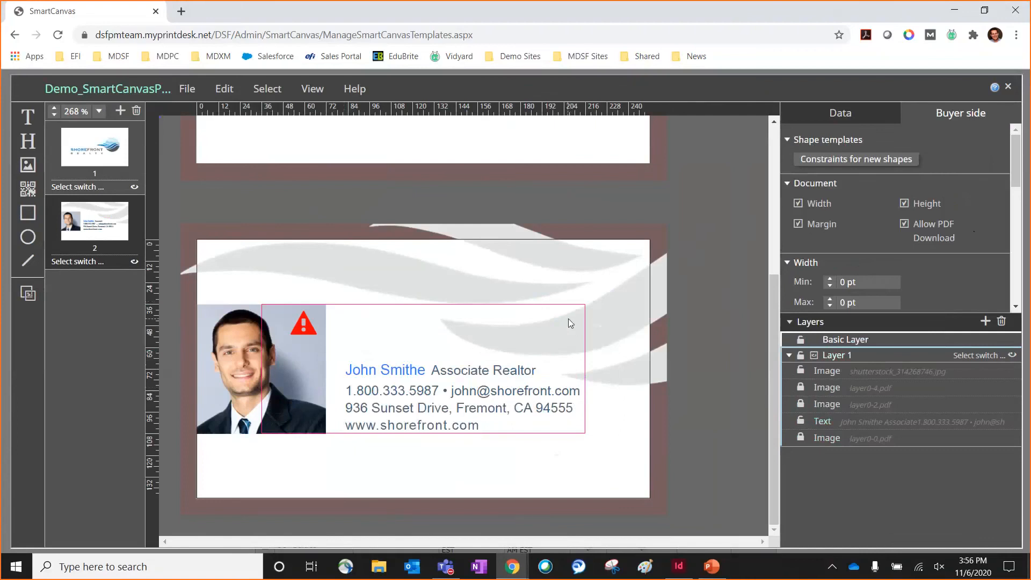
{"action": "left_click", "coordinate": [519, 390]}
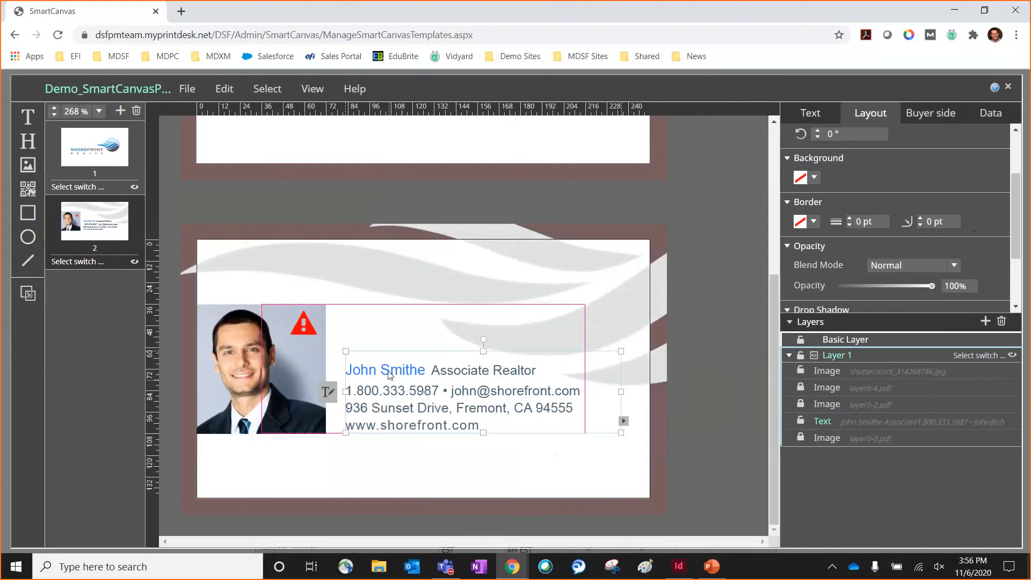
{"action": "left_click_drag", "start_coordinate": [391, 371], "coordinate": [383, 343]}
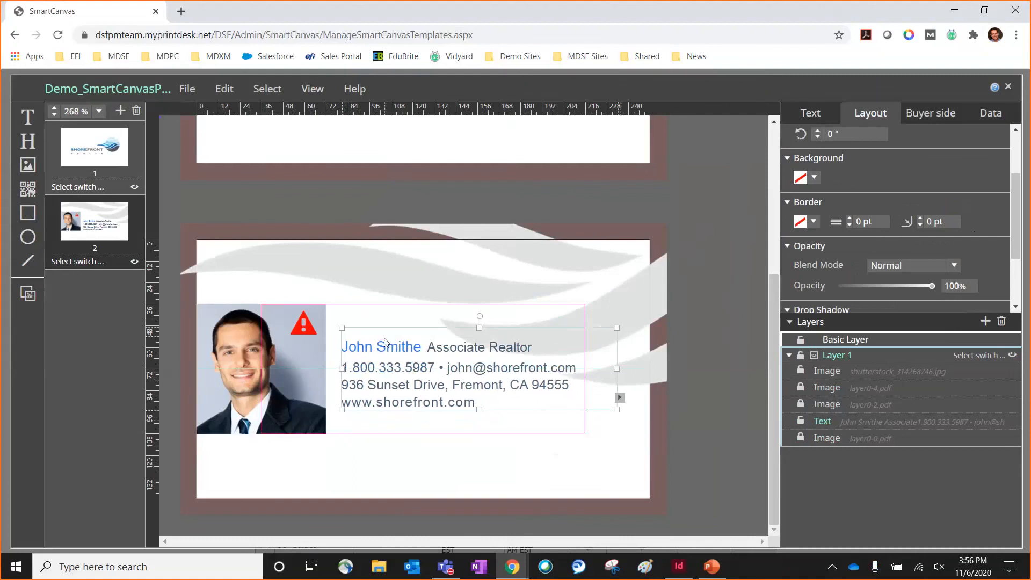